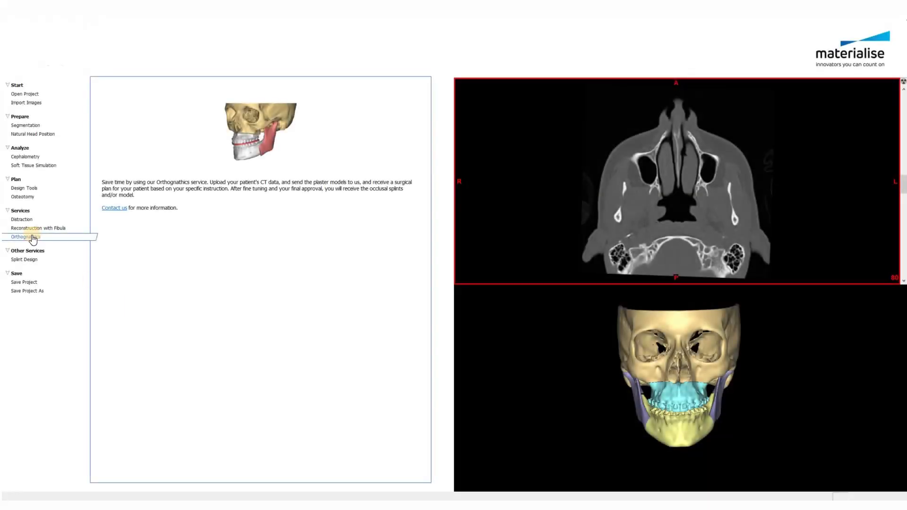
Open the Orthognathics service wizard and go to Step 5: Reposition.
double_click(33, 237)
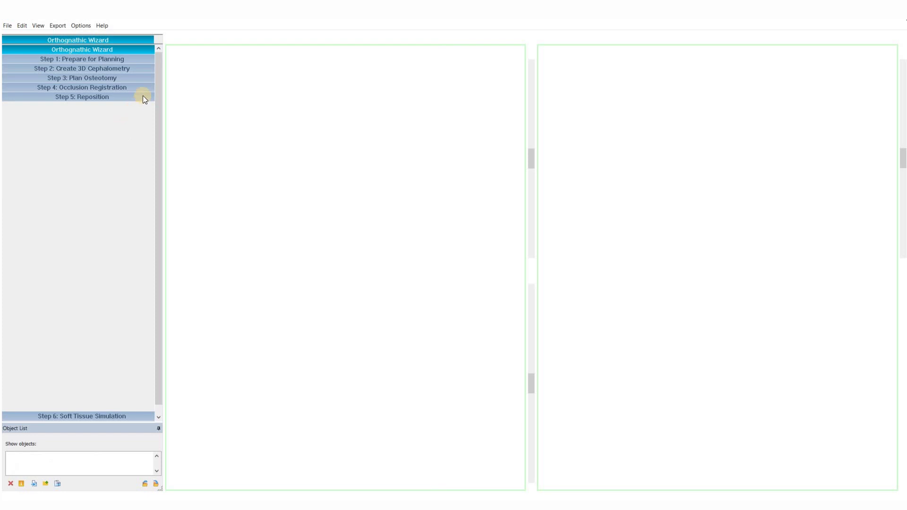
left_click_drag(156, 112, 156, 147)
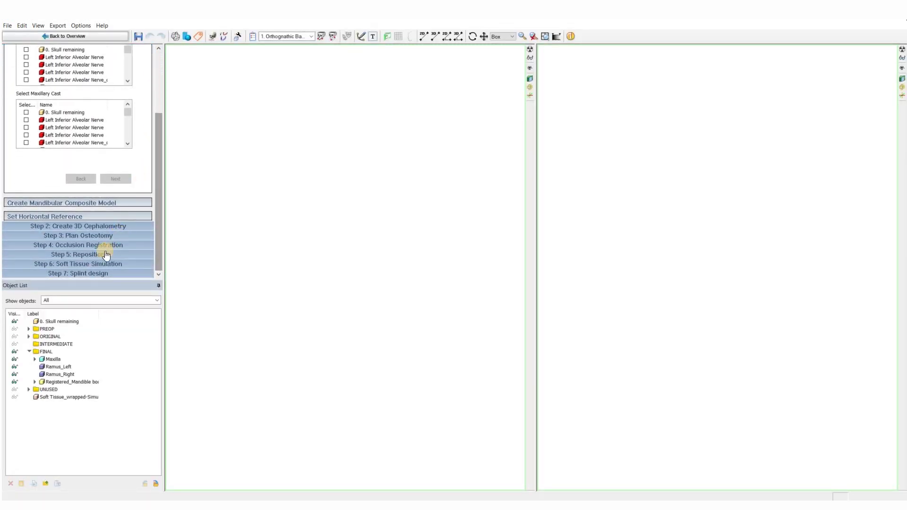
left_click(84, 254)
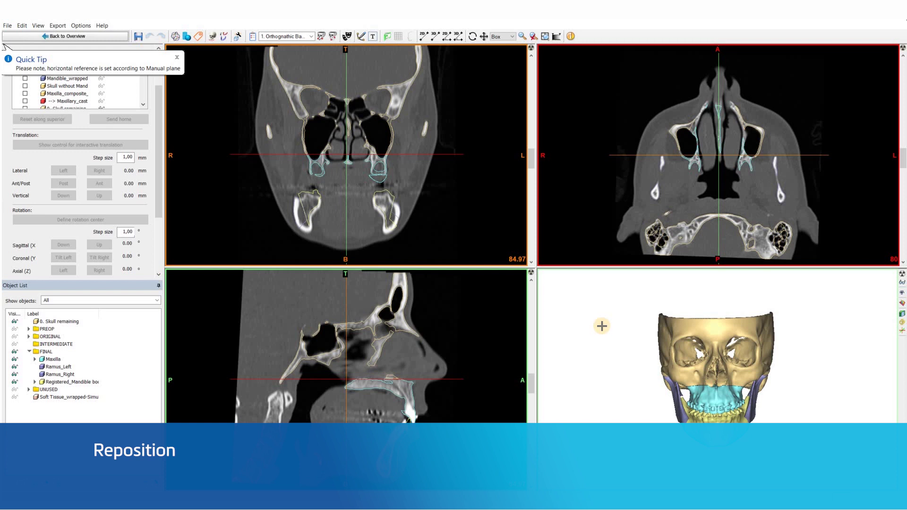
Maximize the 3D view and inspect the skull from the right side and from the front.
double_click(561, 309)
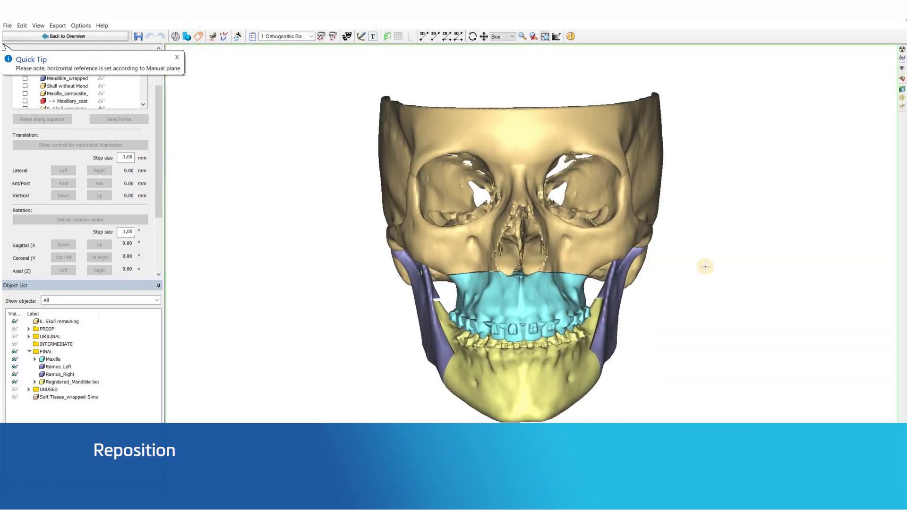
left_click(902, 68)
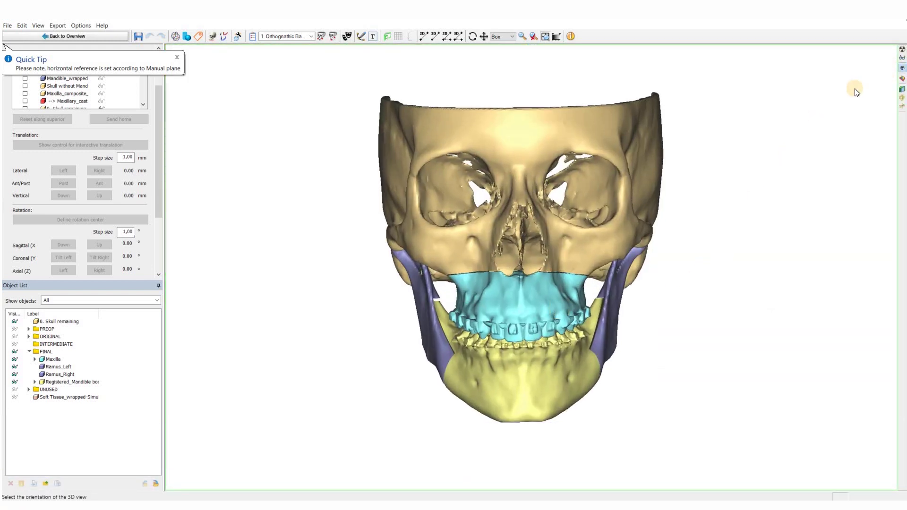
left_click(853, 94)
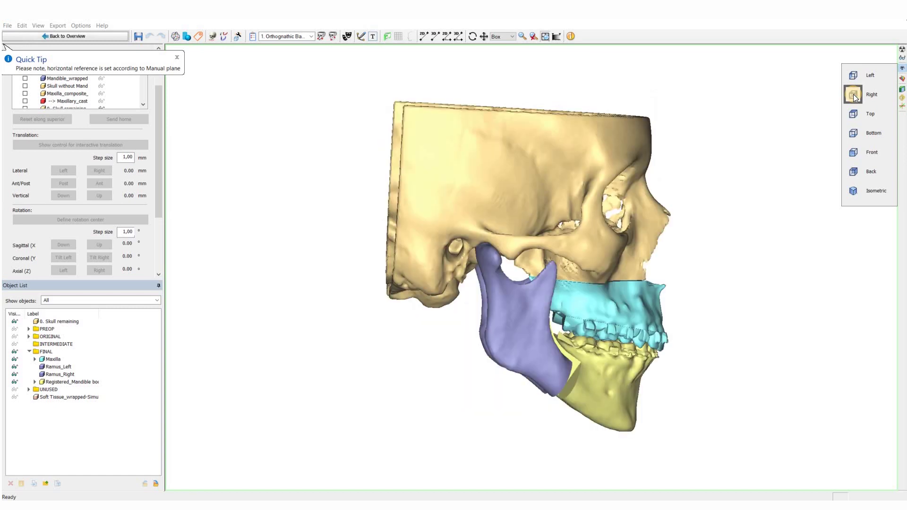
left_click(853, 152)
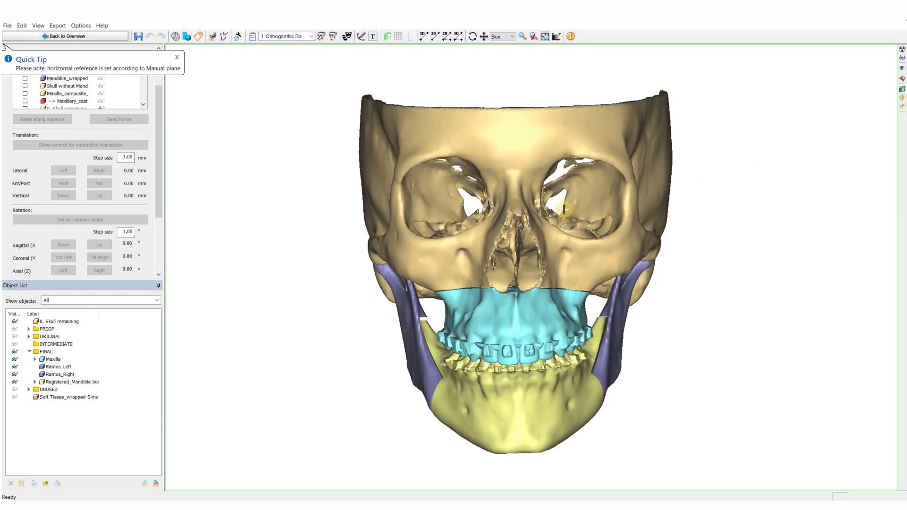
Dismiss the Quick Tip and include the Maxilla and the Registered_Mandible body with their linked parts in the 3D objects to reposition.
left_click(176, 56)
left_click(97, 60)
left_click(25, 101)
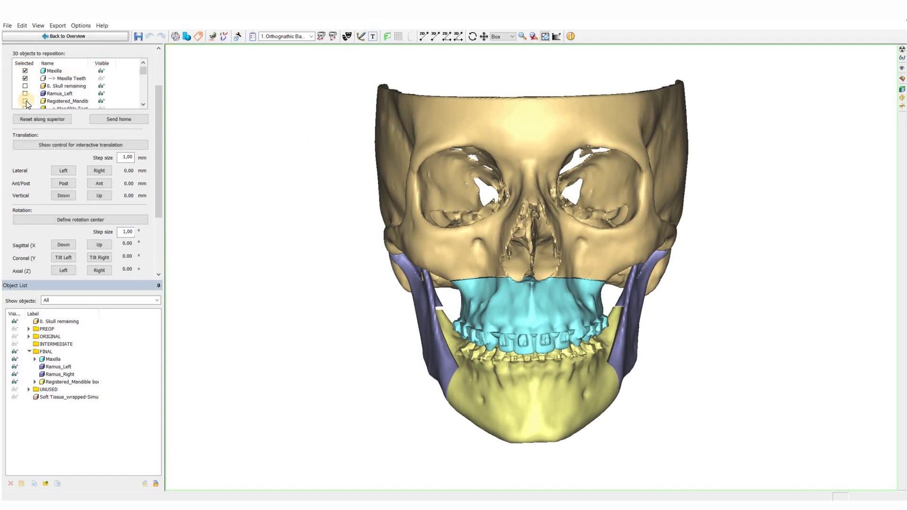
scroll(69, 83, "down", 1)
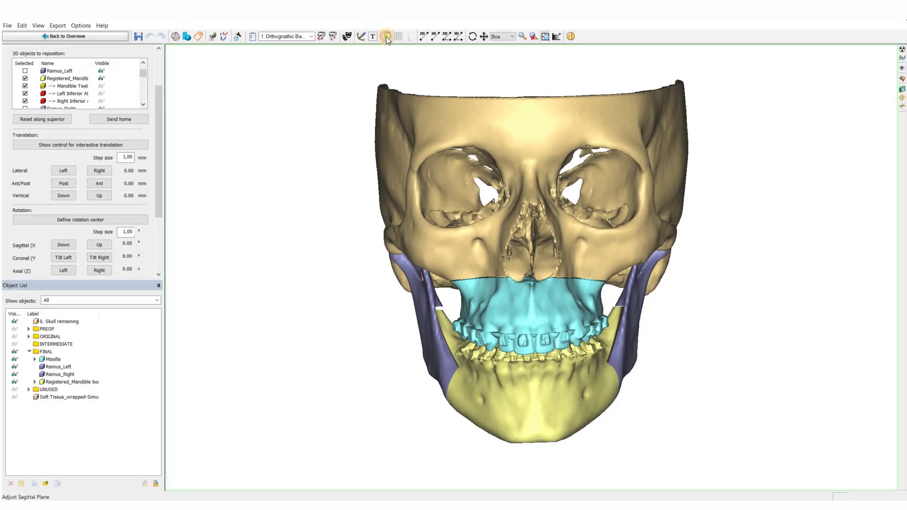
Display the sagittal plane over the skull and examine the dental midline close up at the incisors.
left_click(386, 36)
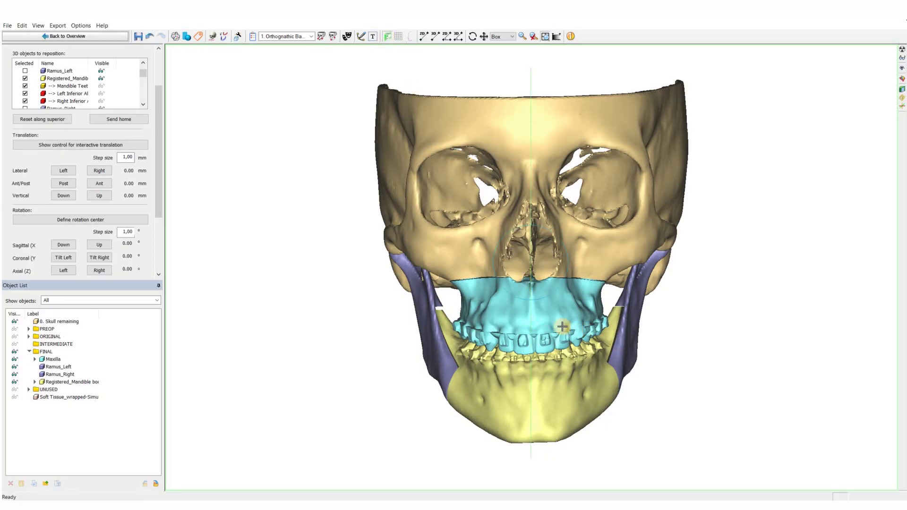
scroll(562, 326, "up", 5)
scroll(553, 262, "up", 2)
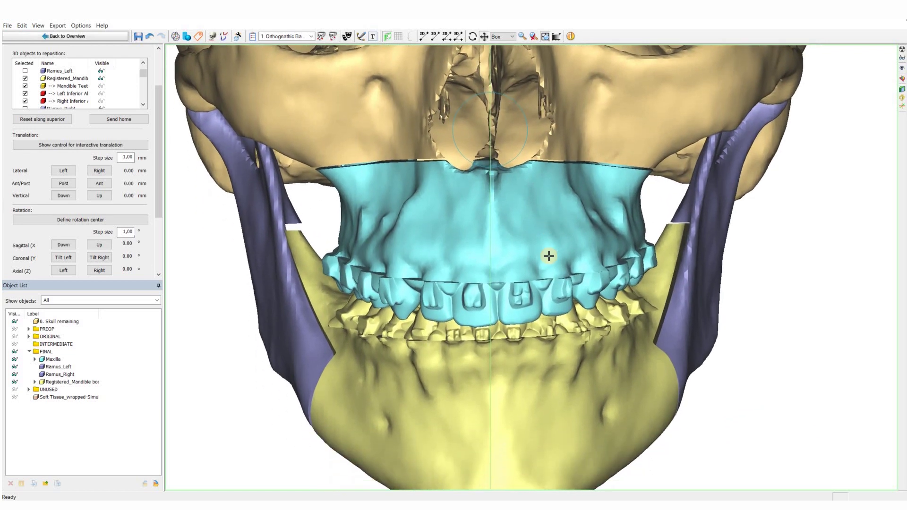
scroll(548, 257, "up", 2)
scroll(571, 257, "up", 1)
scroll(438, 296, "up", 2)
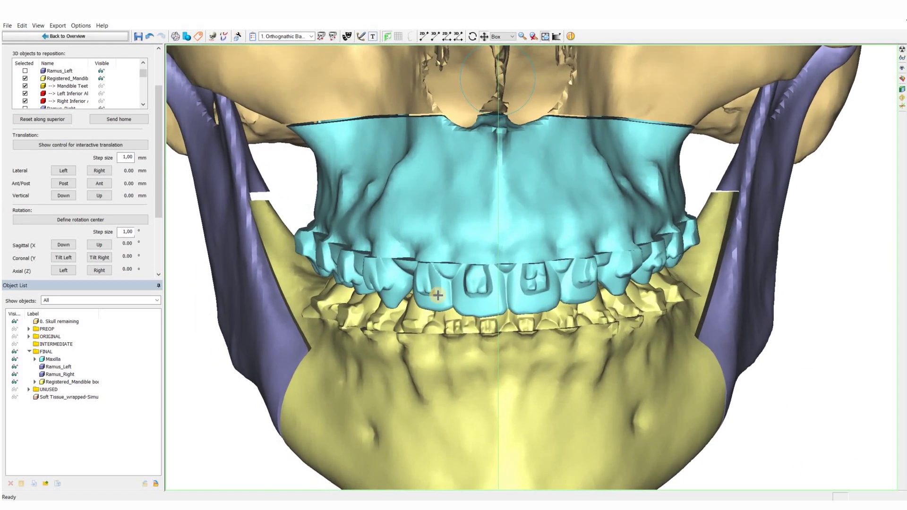
Shift the maxilla and mandible laterally to the right by 1 mm plus 0.2 mm, and restore the 1 mm translation step size.
left_click(103, 168)
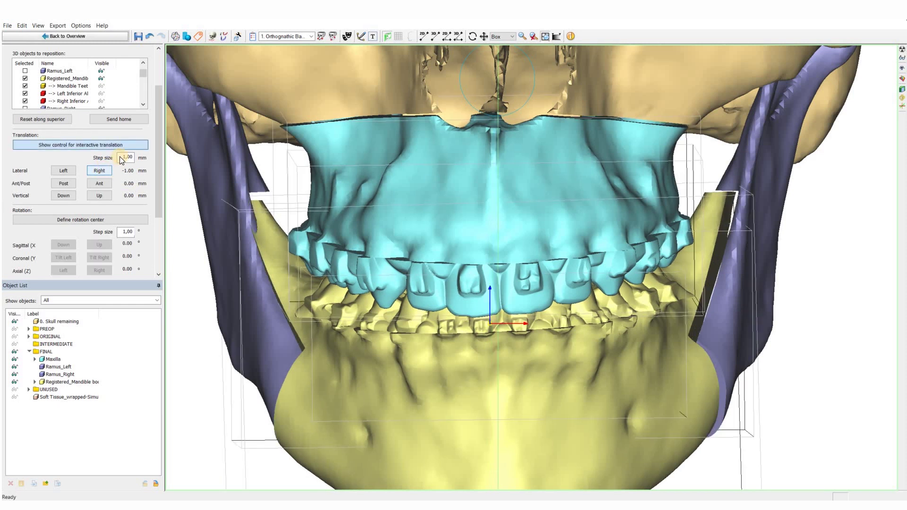
type("0,2")
left_click(101, 169)
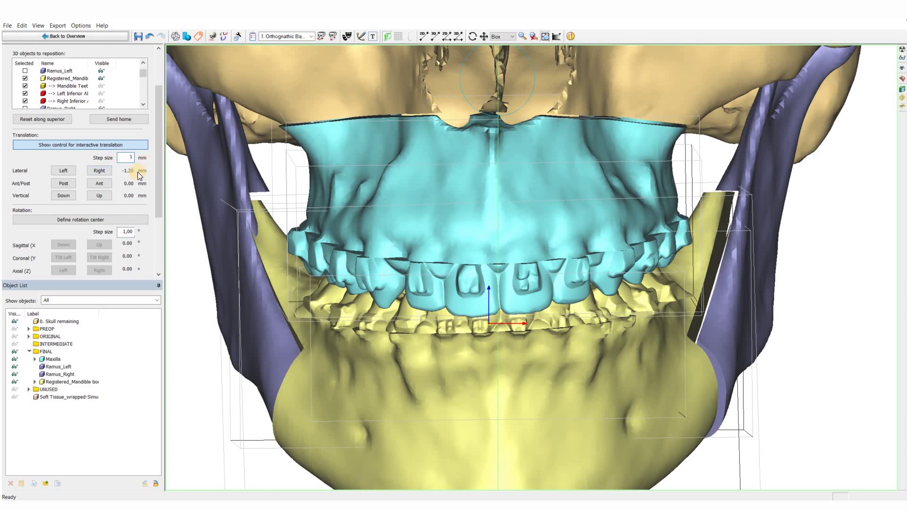
Make 2. Cant Correction the active cephalometric analysis and show its landmarks and measurements on the skull.
scroll(506, 227, "down", 5)
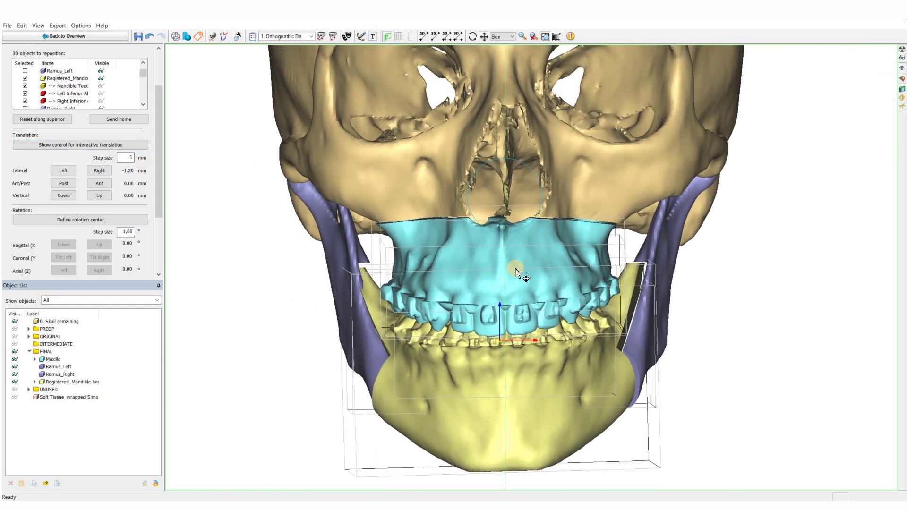
left_click(310, 36)
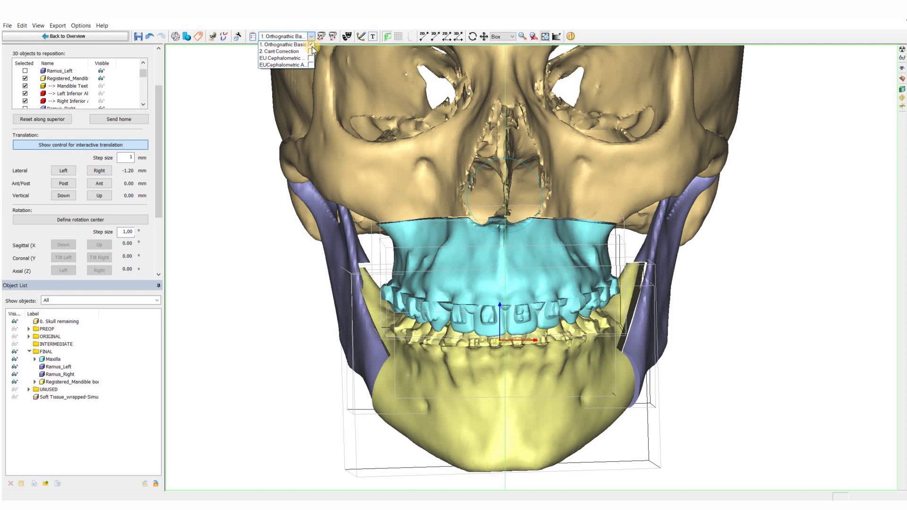
left_click(310, 51)
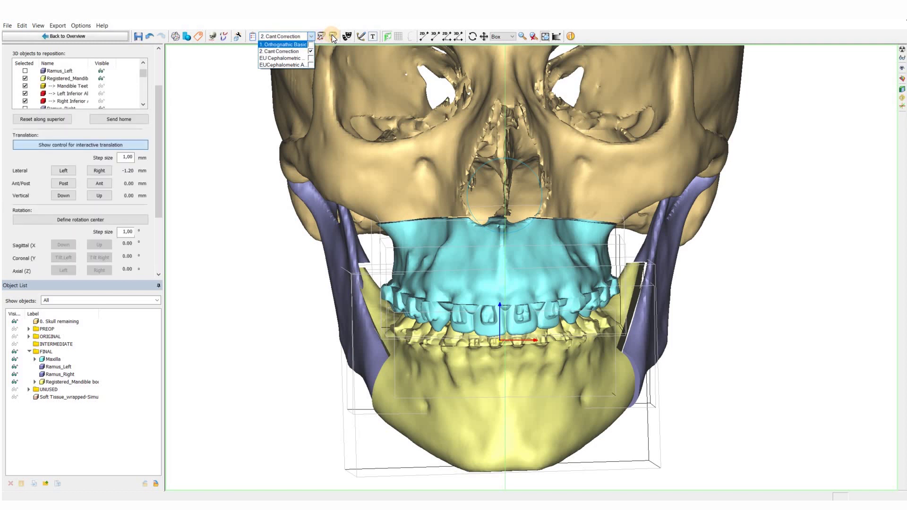
left_click(333, 37)
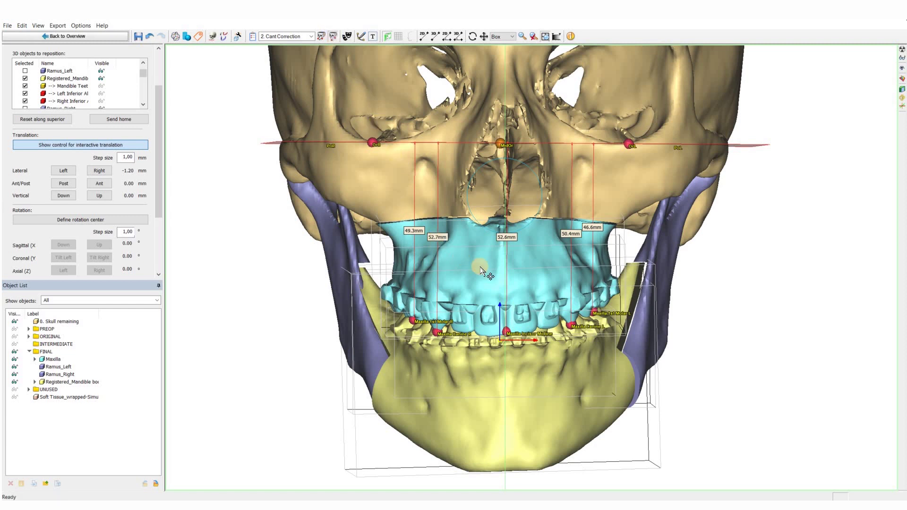
scroll(482, 270, "up", 3)
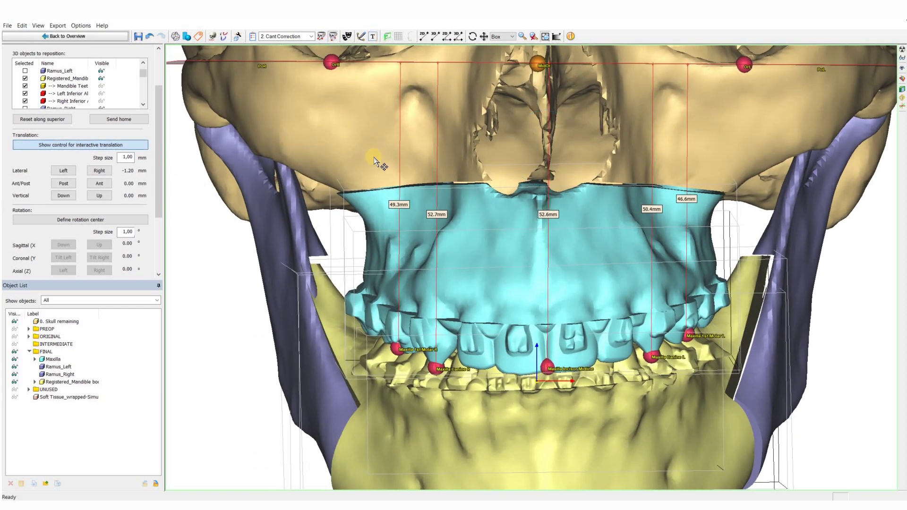
Define the rotation center at the Maxilla Incisor Midline point of the Cant Correction analysis, with motion restricted to Rotate Around Point.
left_click(78, 220)
scroll(158, 228, "down", 2)
left_click(41, 237)
left_click(33, 246)
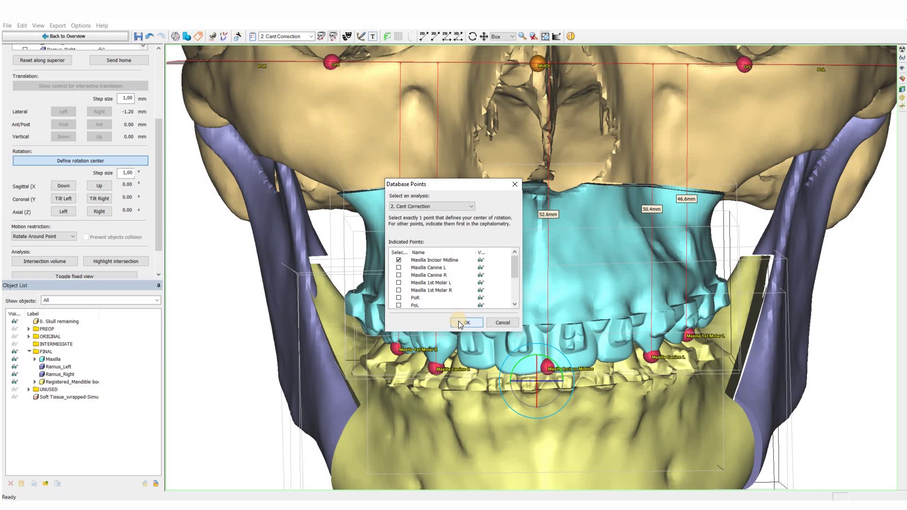
left_click(459, 323)
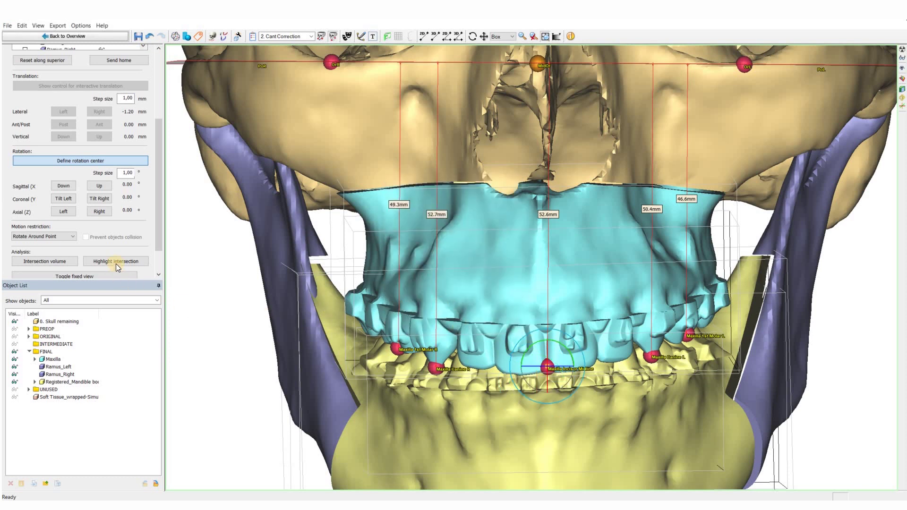
Tilt the maxilla and mandible 2° to the left in the coronal direction and hide the cephalometric analysis.
left_click(67, 199)
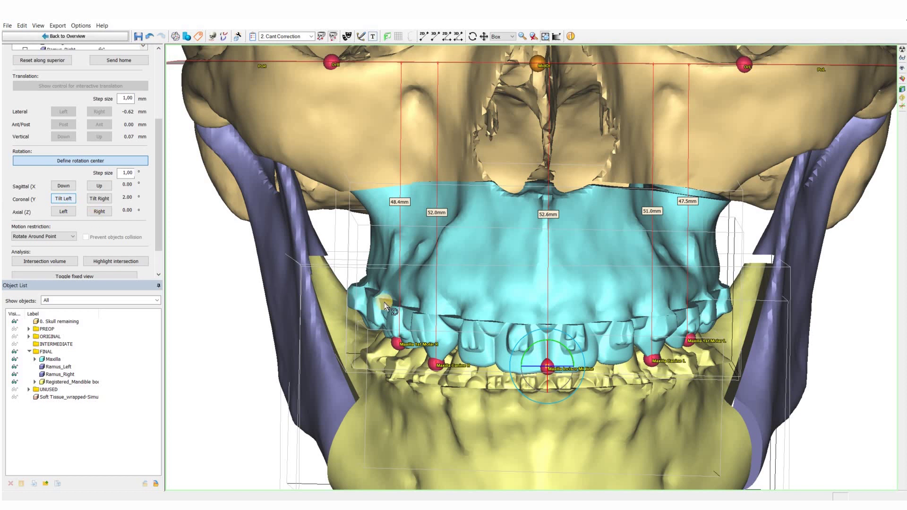
scroll(478, 269, "down", 5)
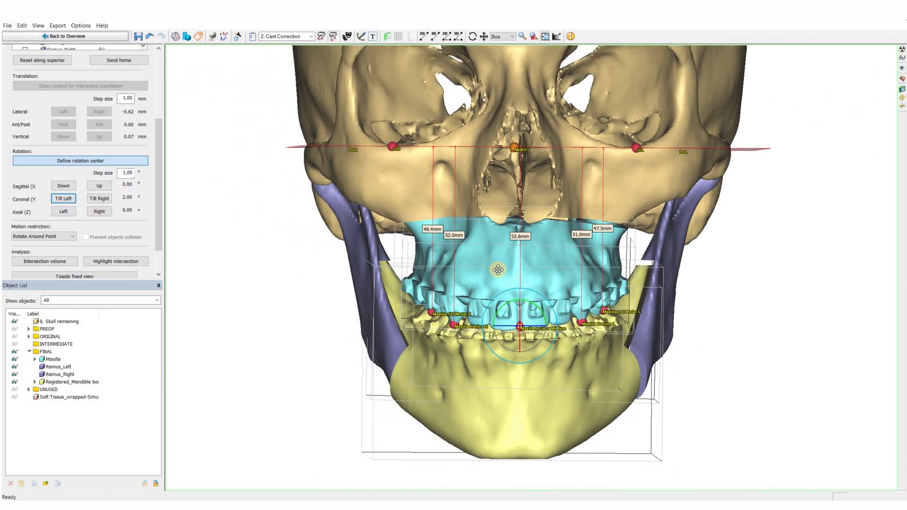
left_click(333, 37)
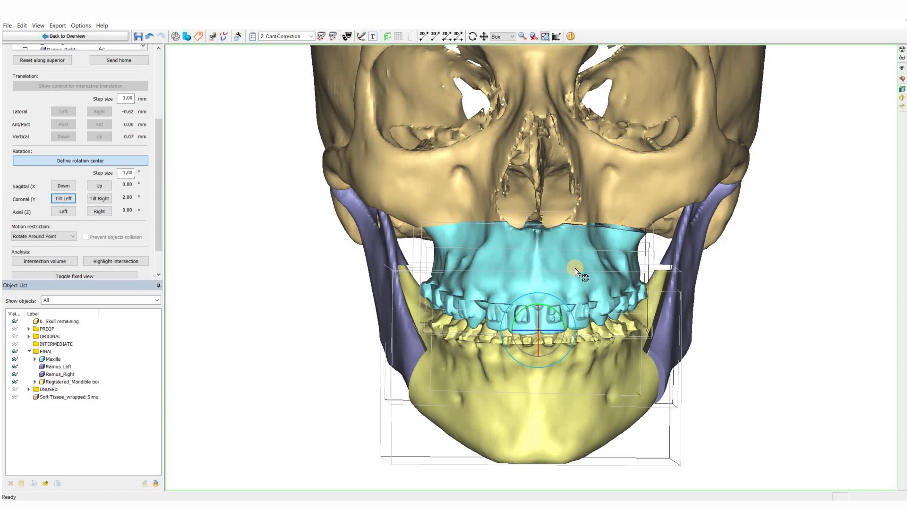
Show the skull from below and hide the Registered_Mandible body to expose the maxillary arch.
left_click(902, 68)
left_click(858, 133)
left_click(857, 132)
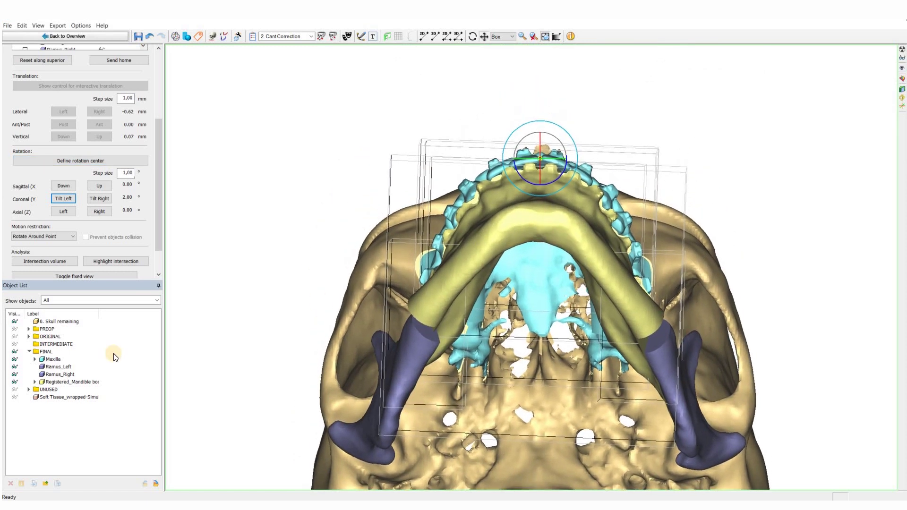
left_click(14, 382)
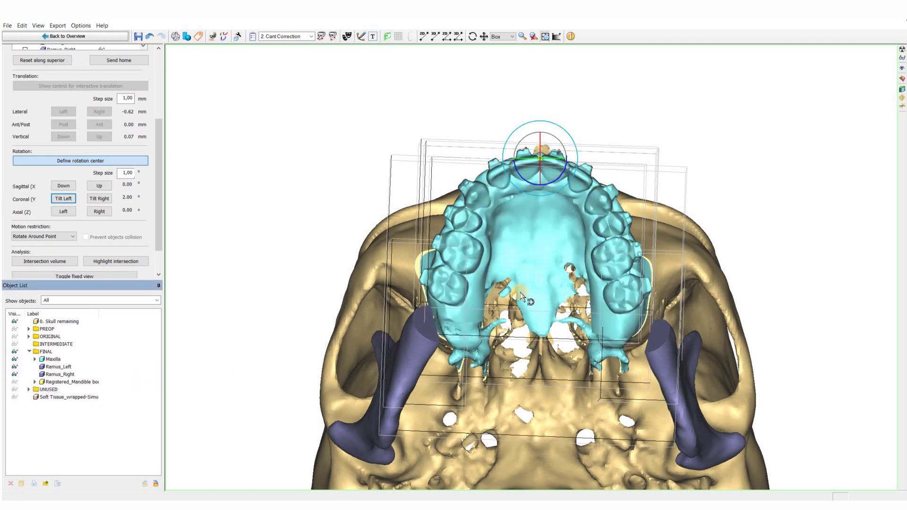
Overlay the alignment grid on the 3D view and line up the maxillary arch with its vertical centre line.
right_click_drag(527, 284, 528, 366, "ctrl")
middle_click_drag(527, 366, 529, 457)
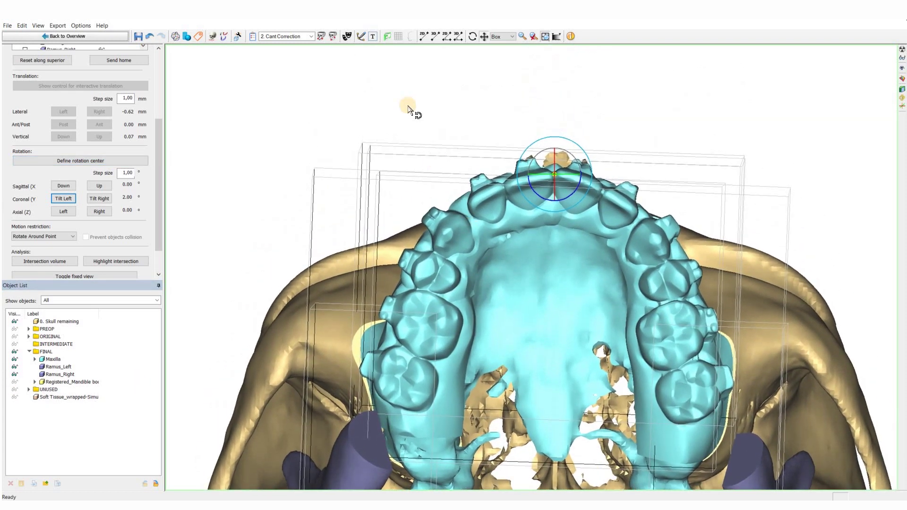
left_click(397, 35)
middle_click_drag(624, 236, 619, 268)
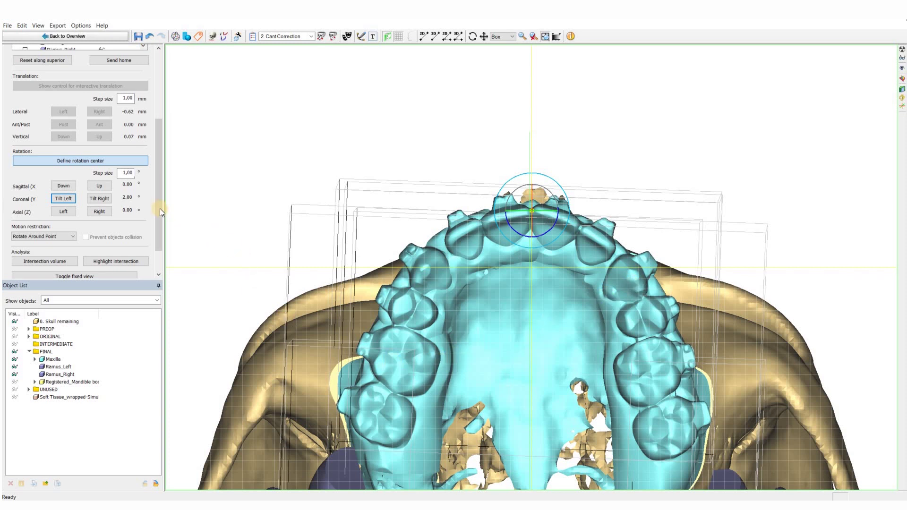
Rotate the maxilla and mandible 2° to the right in the axial direction and check the arch symmetry against the grid.
scroll(158, 214, "down", 1)
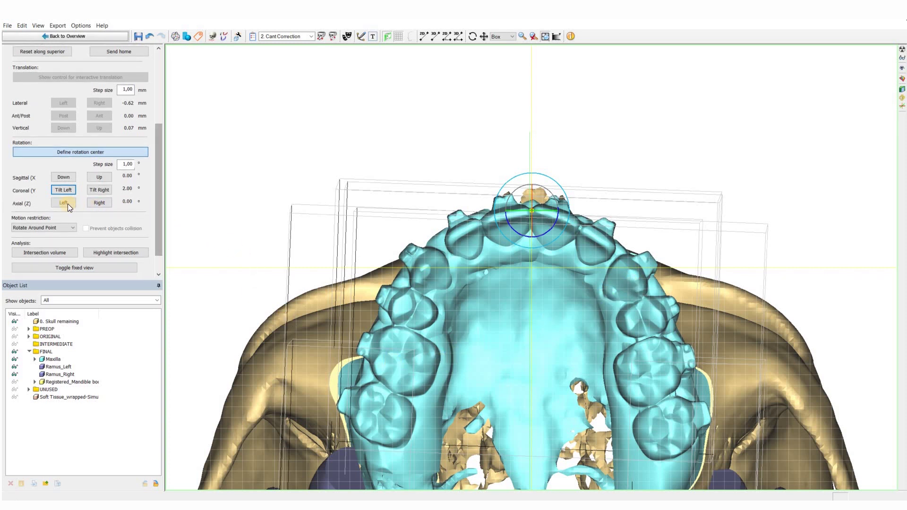
left_click(103, 203)
left_click(103, 203)
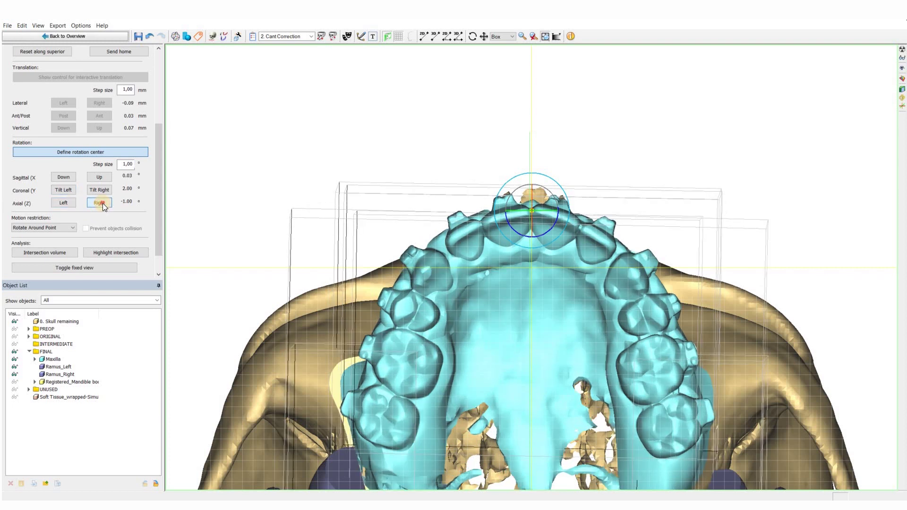
left_click(103, 203)
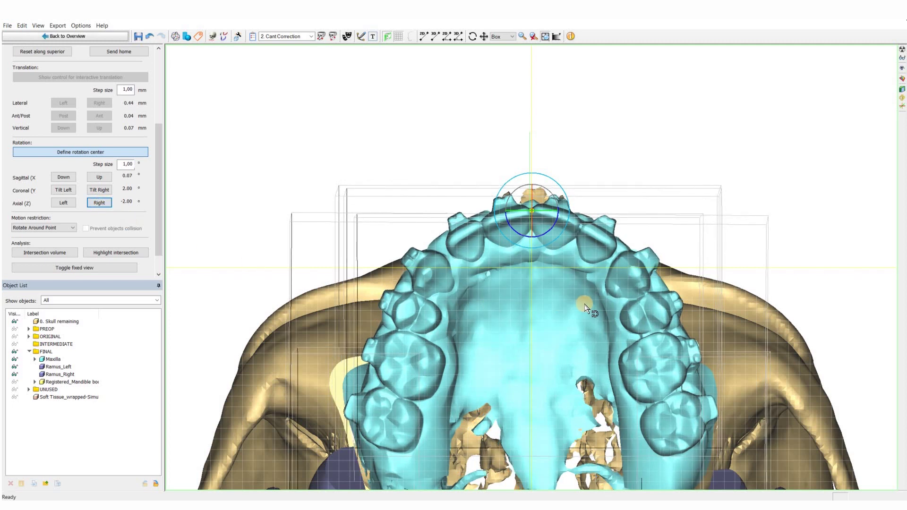
middle_click_drag(584, 302, 585, 299)
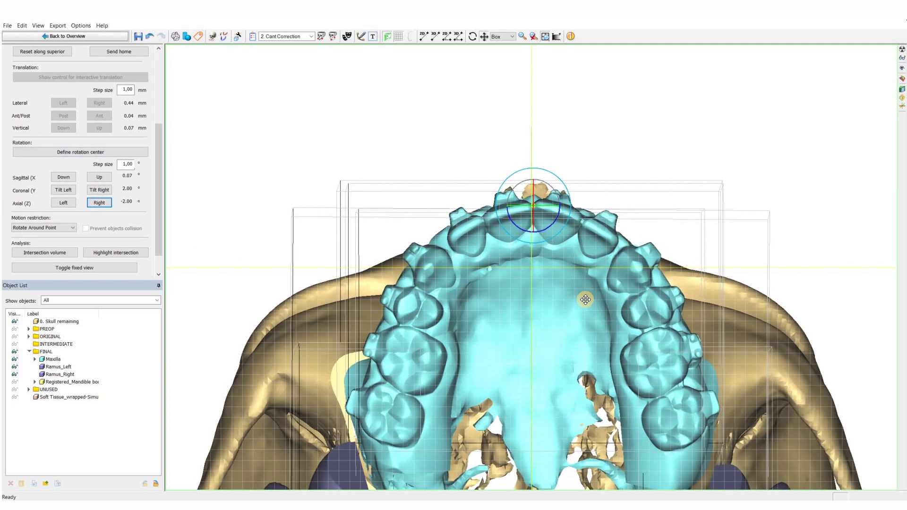
scroll(582, 407, "up", 1)
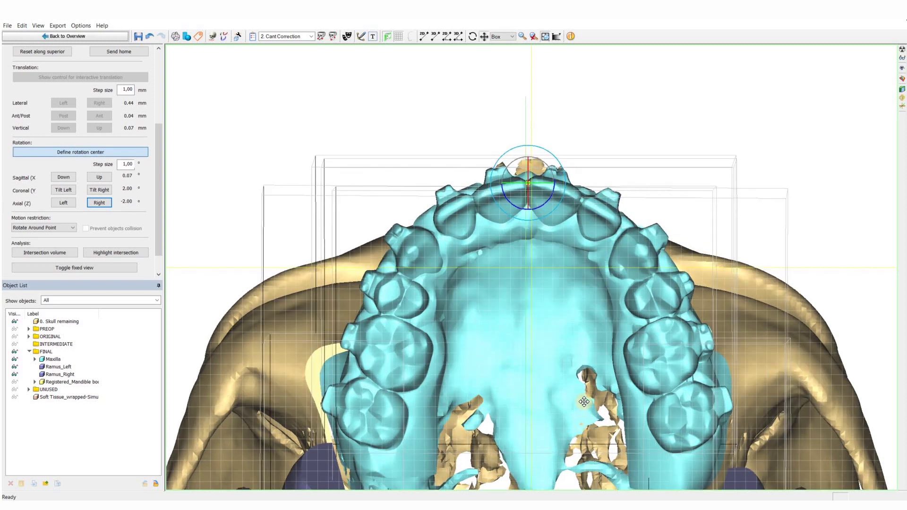
middle_click_drag(582, 407, 582, 389)
right_click_drag(582, 389, 589, 382)
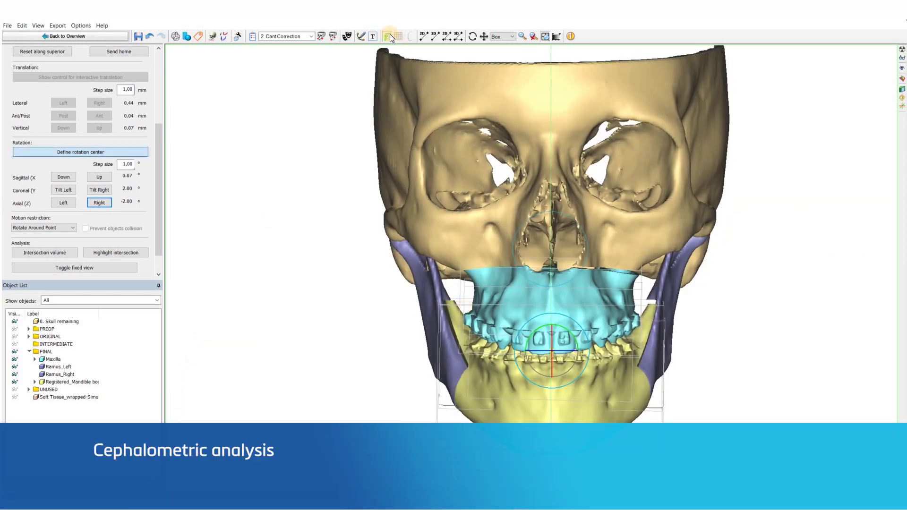
Set the motion restriction for repositioning the maxilla and mandible to No Restriction.
left_click(54, 227)
left_click(52, 227)
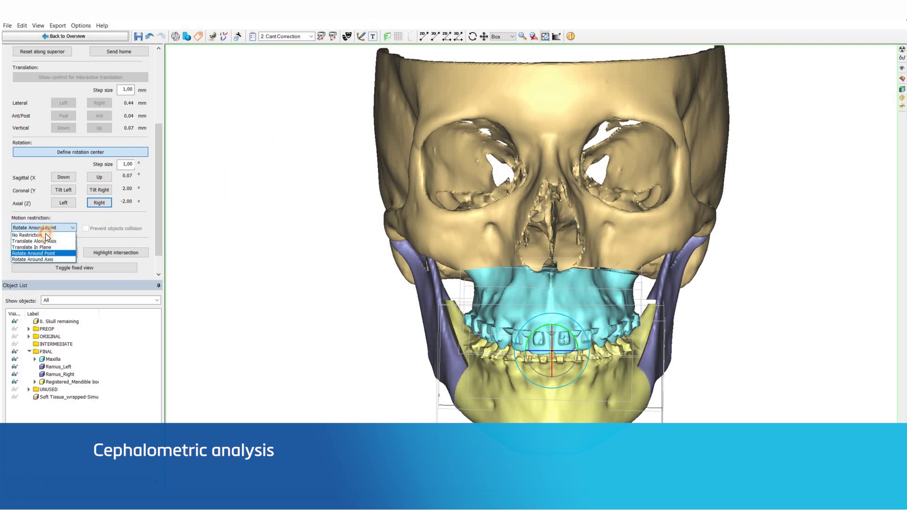
left_click(45, 235)
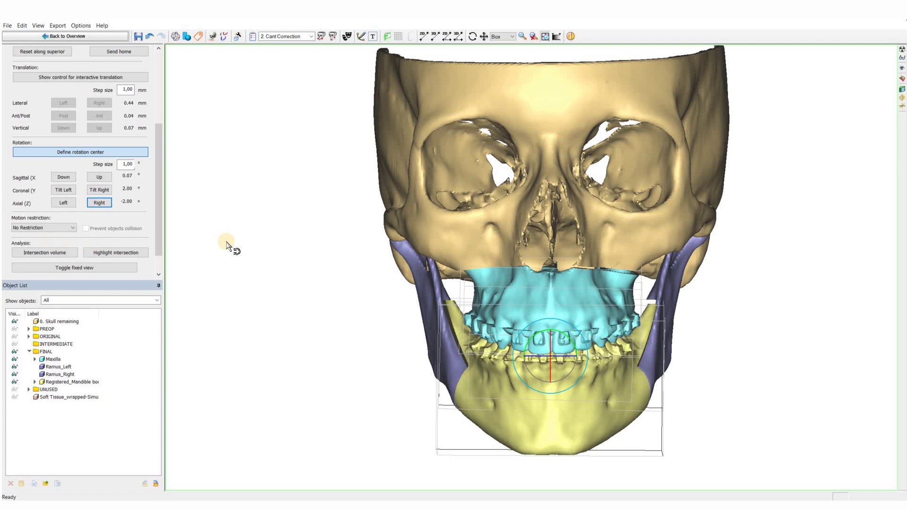
Show the skull from its right side and advance the maxilla and mandible anteriorly in three 1 mm steps.
left_click(902, 68)
left_click(854, 95)
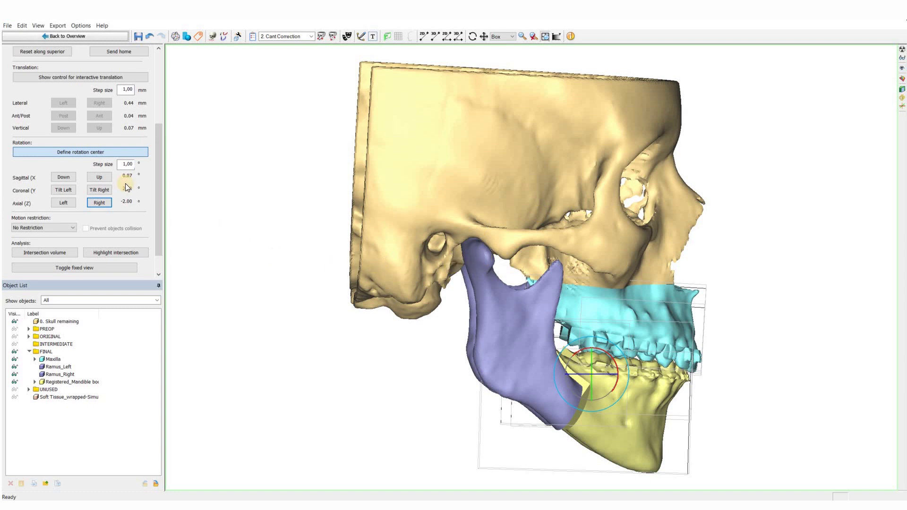
left_click(105, 76)
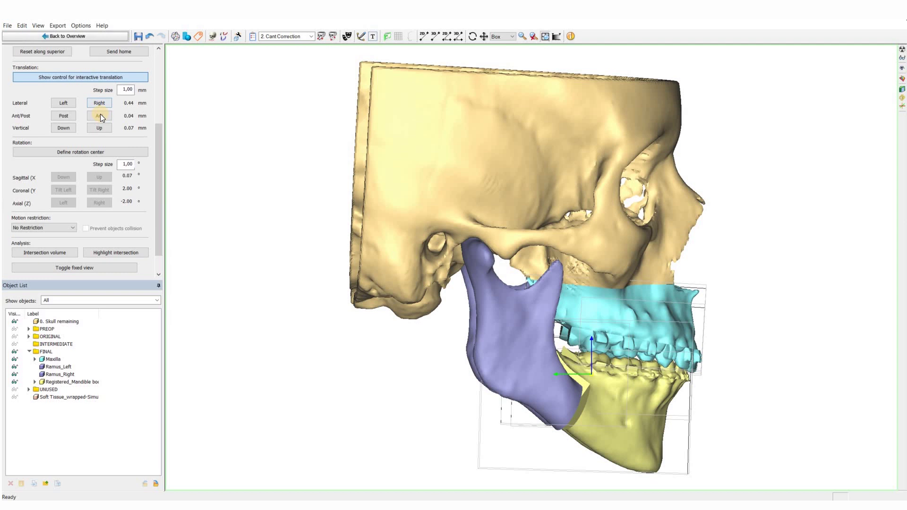
left_click(100, 115)
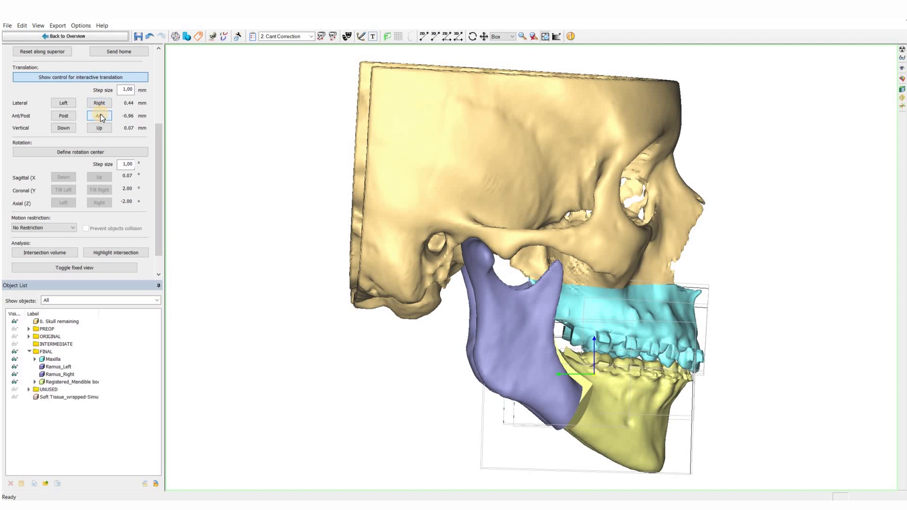
left_click(101, 116)
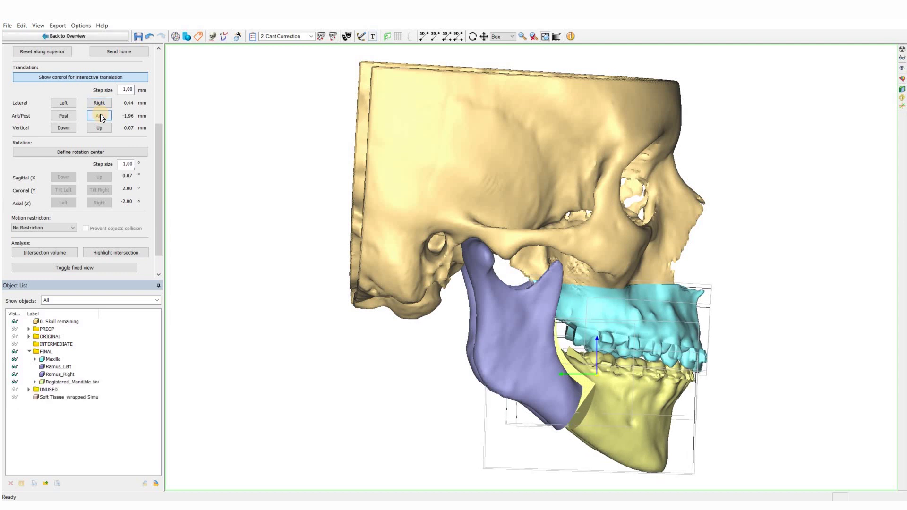
left_click(100, 116)
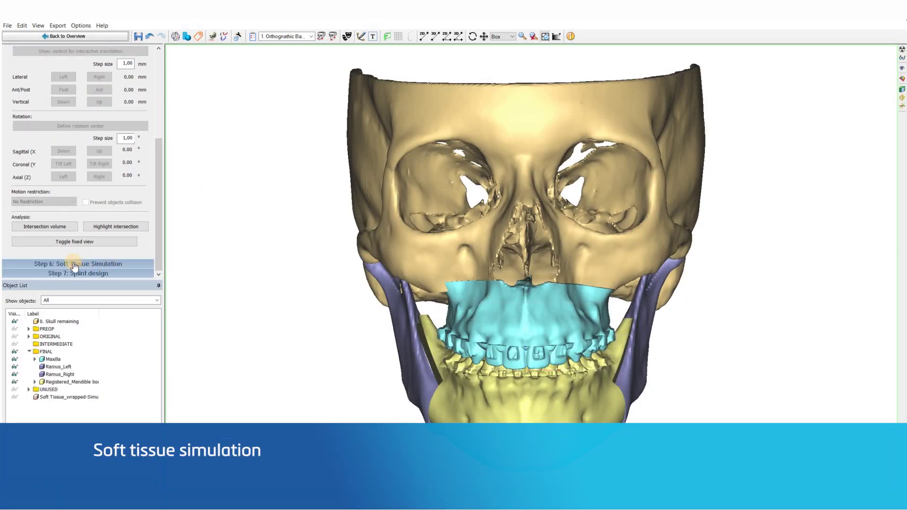
Go to the Soft Tissue Simulation stage and choose Soft Tissue_wrapped as the pre-operative soft tissue.
left_click(74, 264)
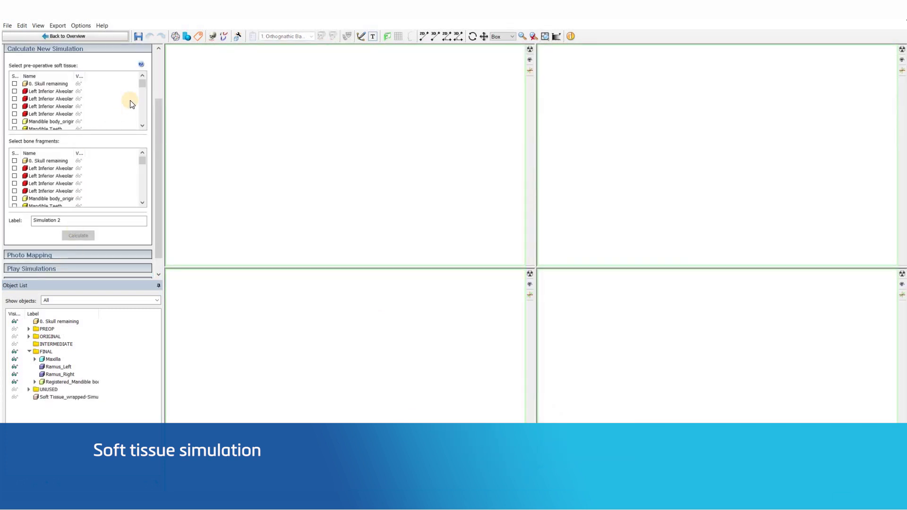
left_click_drag(142, 84, 141, 114)
scroll(141, 118, "down", 3)
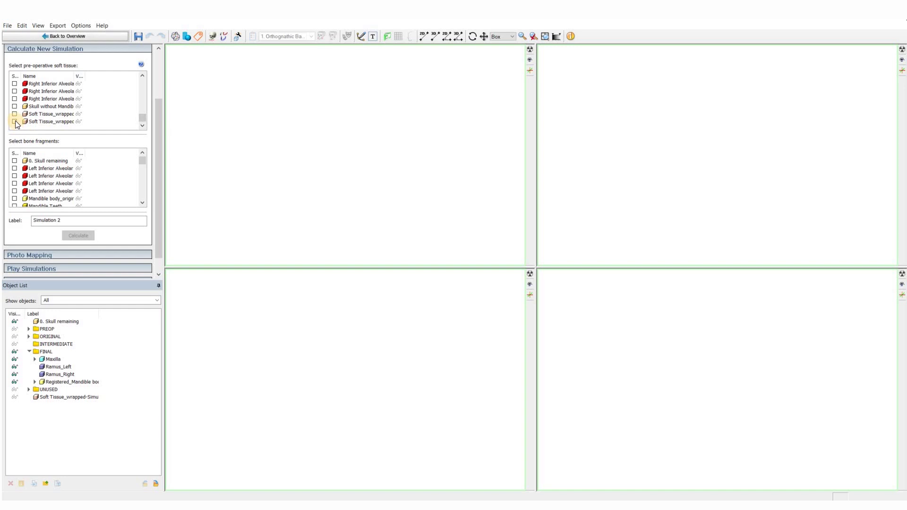
left_click(15, 122)
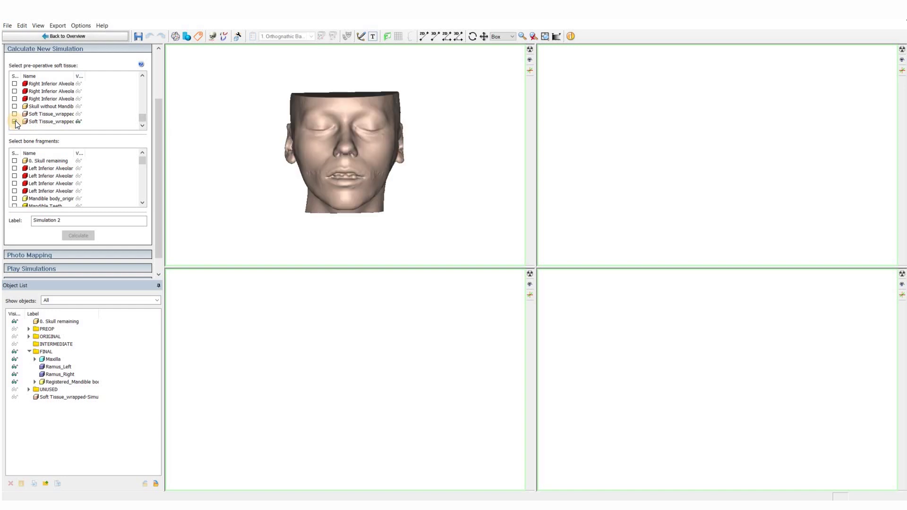
double_click(80, 76)
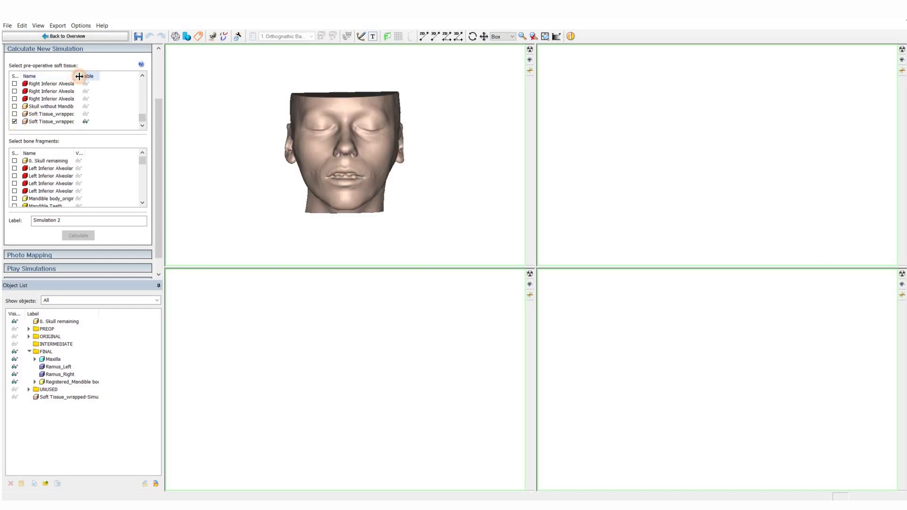
left_click(15, 114)
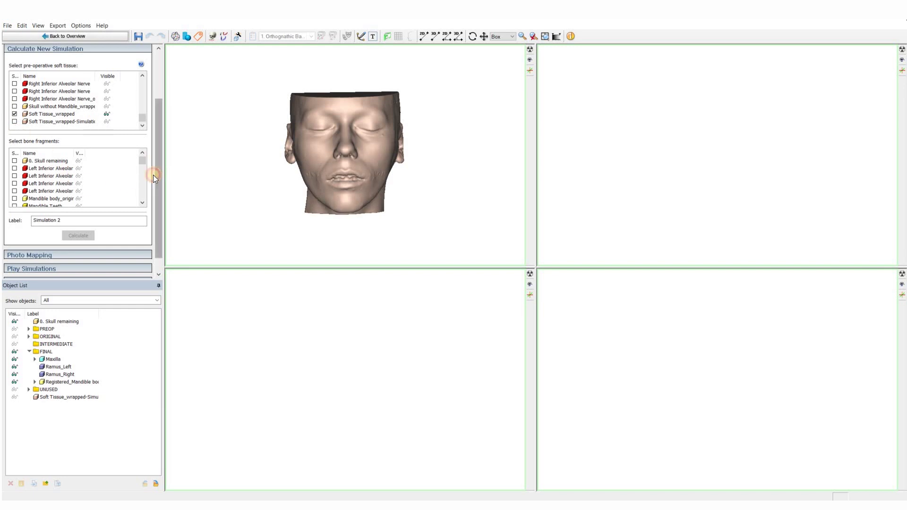
Choose 0. Skull remaining, Maxilla, Ramus_Left, Ramus_Right and the Registered_Mandible body as bone fragments and calculate the simulation.
scroll(154, 174, "down", 1)
left_click(15, 143)
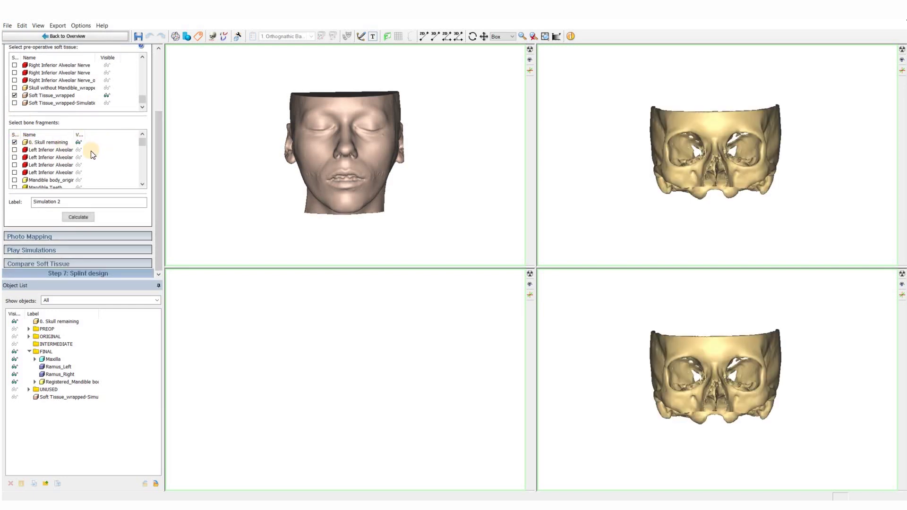
scroll(53, 155, "down", 3)
left_click(15, 165)
scroll(37, 151, "down", 1)
scroll(37, 152, "down", 1)
left_click(15, 172)
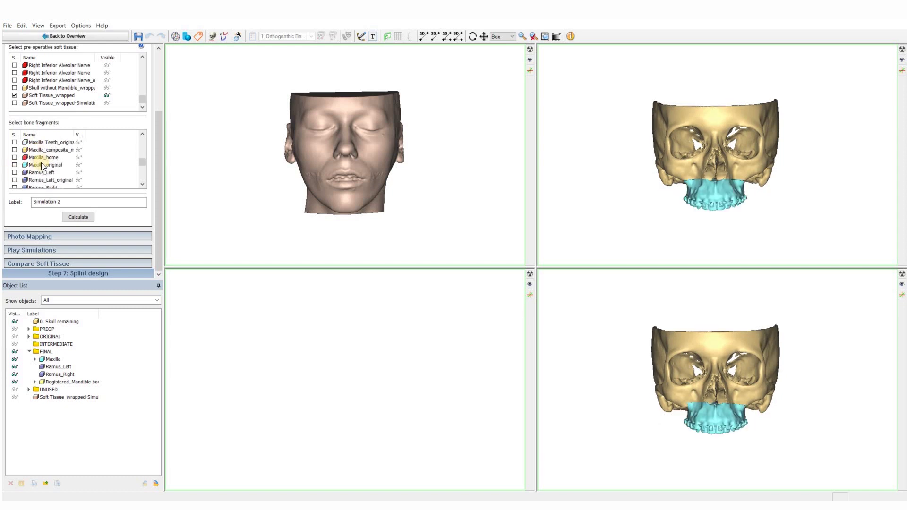
scroll(44, 165, "down", 1)
left_click(14, 165)
scroll(43, 157, "down", 1)
left_click(15, 165)
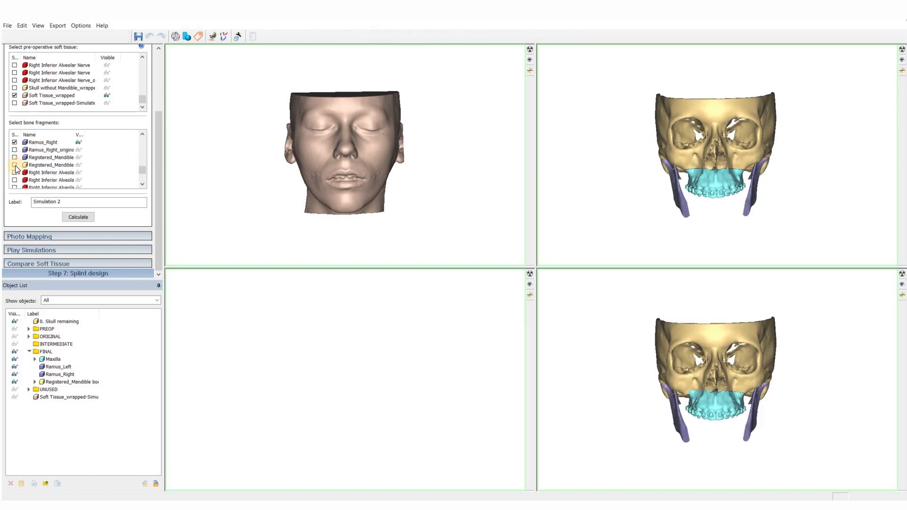
scroll(57, 158, "down", 2)
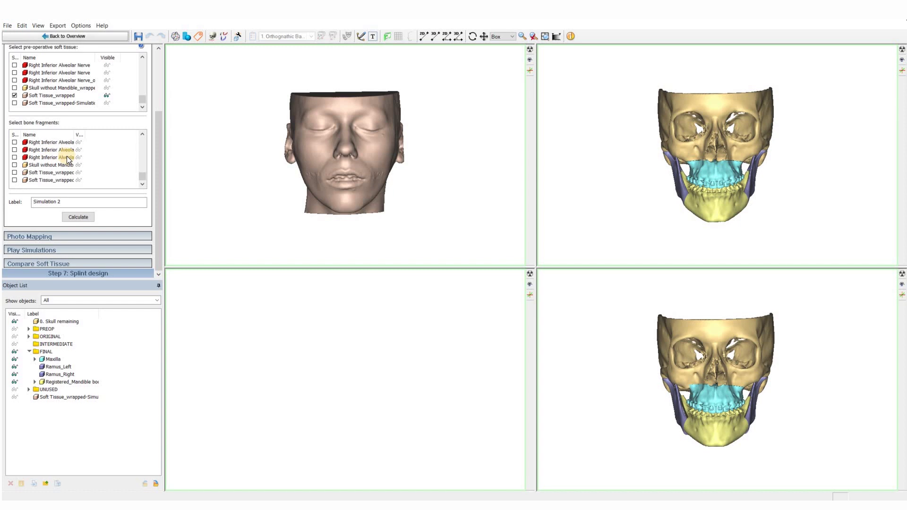
left_click(77, 218)
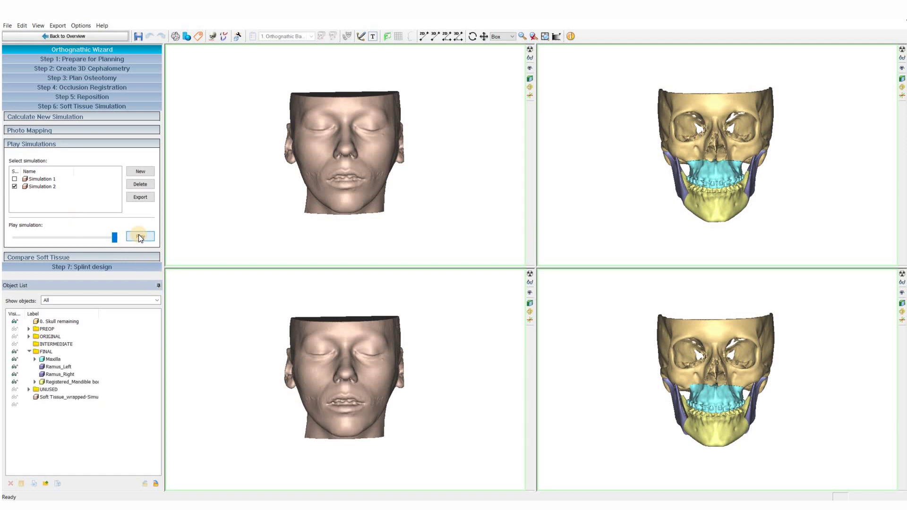
Show the soft tissue and bone models in all four views from the right side to compare the profiles.
left_click(529, 303)
left_click(490, 327)
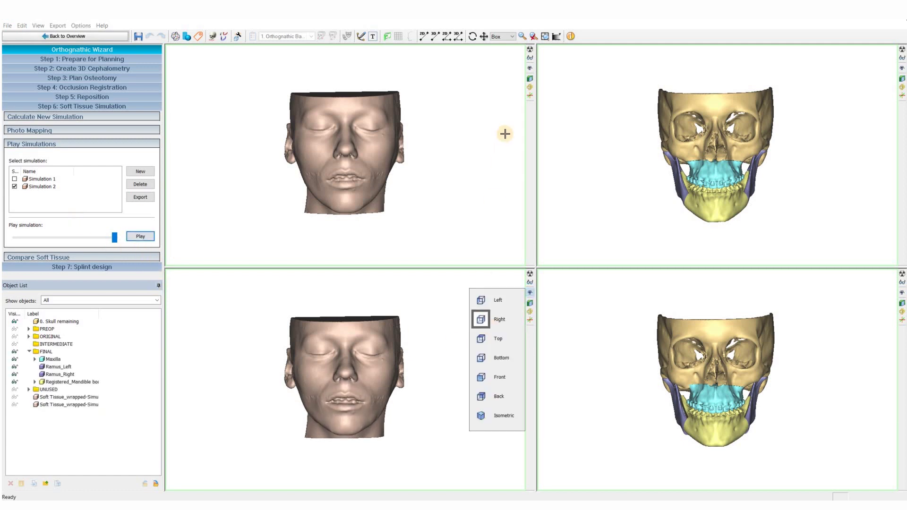
left_click(530, 79)
left_click(480, 94)
left_click(902, 78)
left_click(853, 95)
left_click(902, 302)
left_click(853, 320)
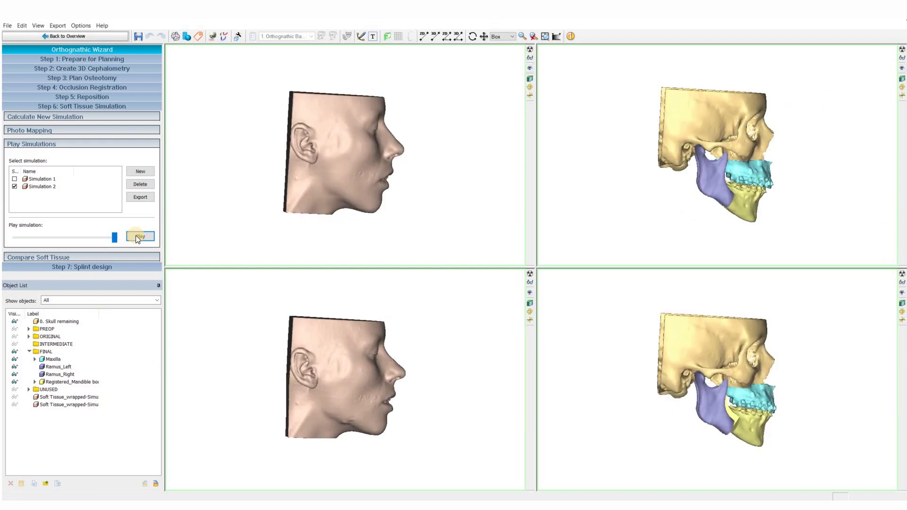